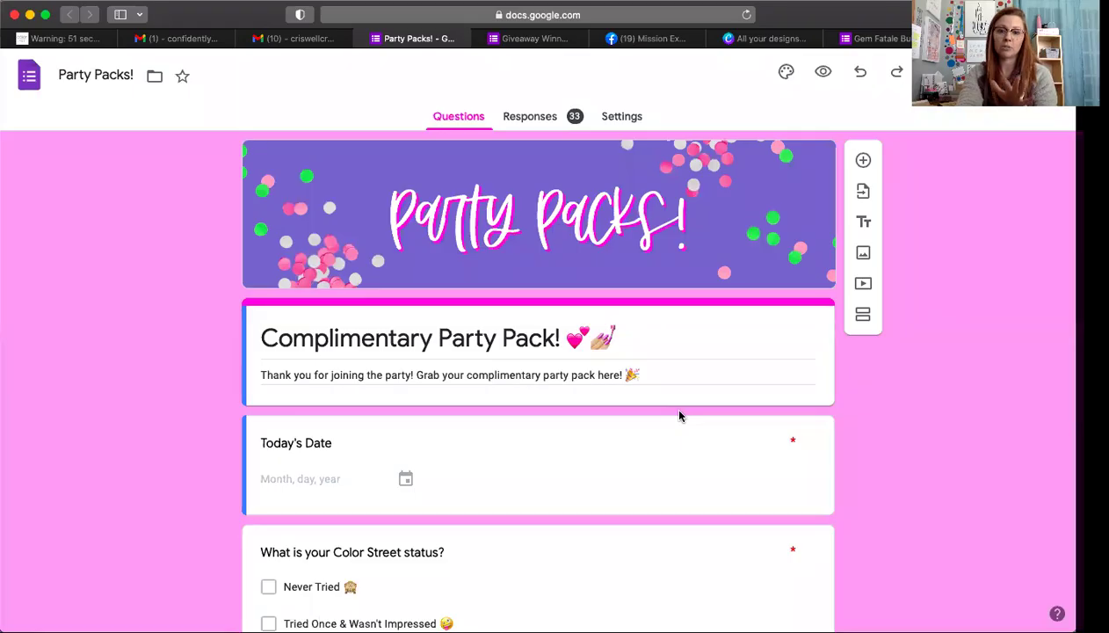
scroll(679, 413, "down", 1)
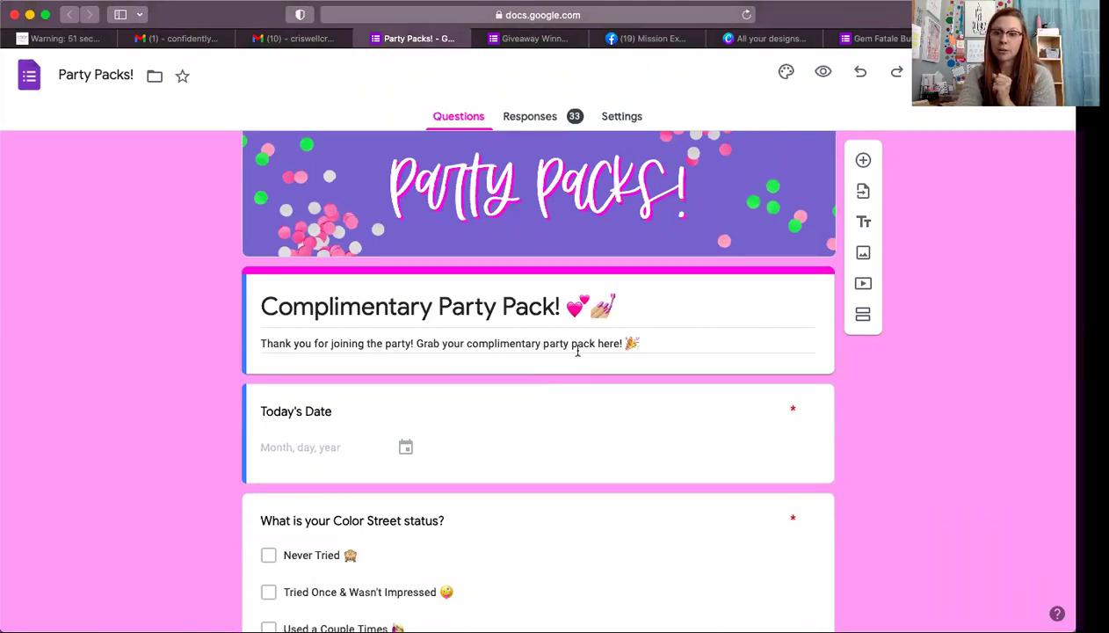
scroll(577, 350, "down", 5)
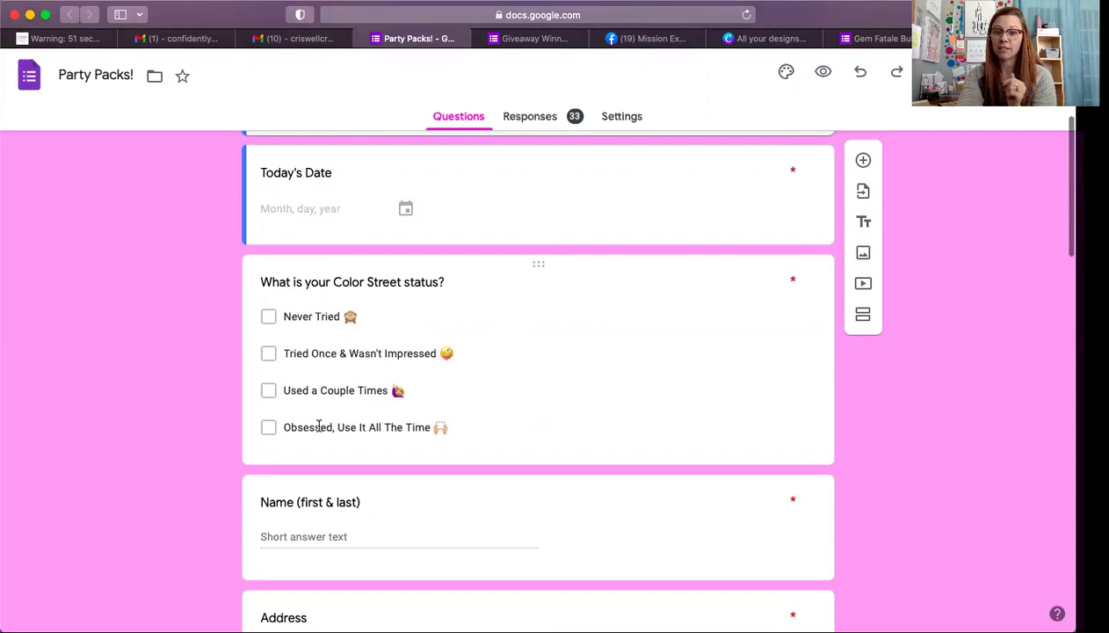
scroll(319, 428, "down", 5)
scroll(319, 428, "down", 5)
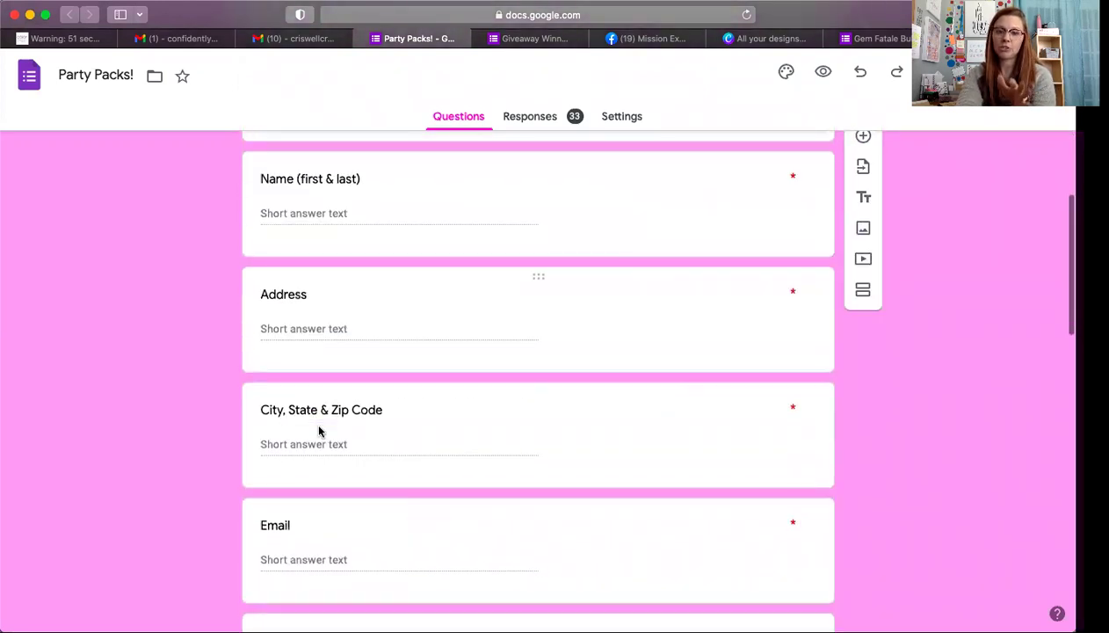
scroll(319, 428, "down", 3)
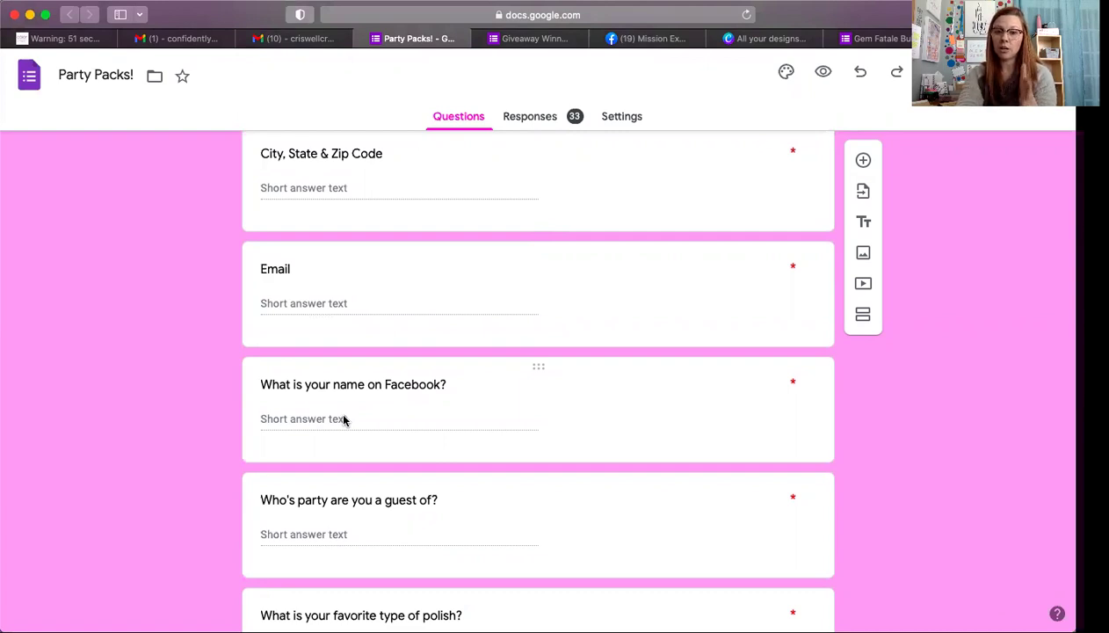
scroll(343, 419, "down", 3)
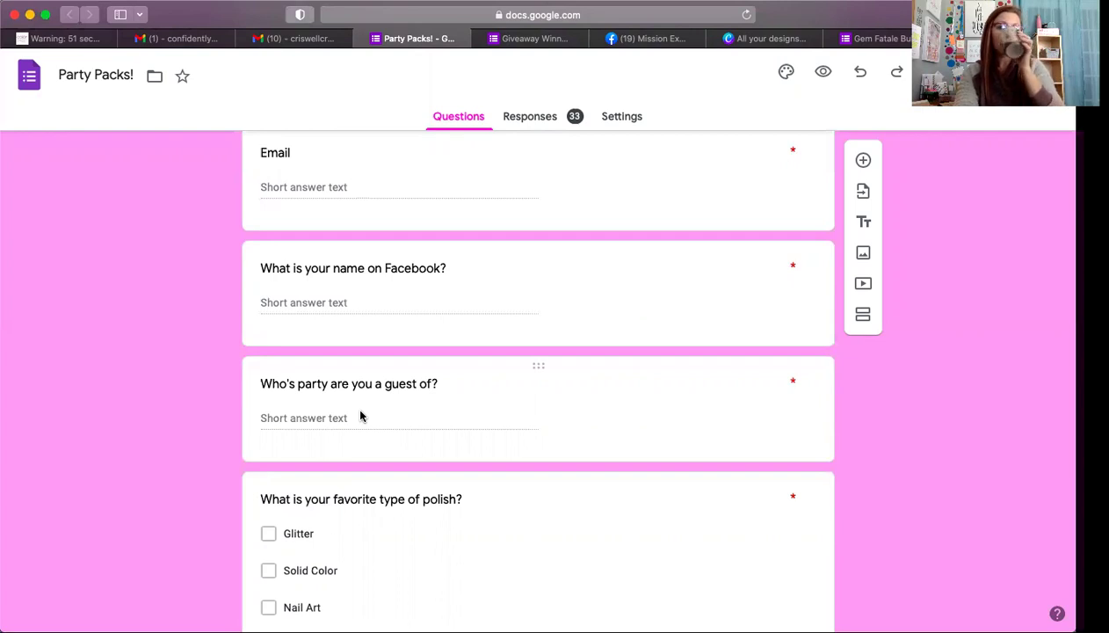
scroll(360, 417, "down", 2)
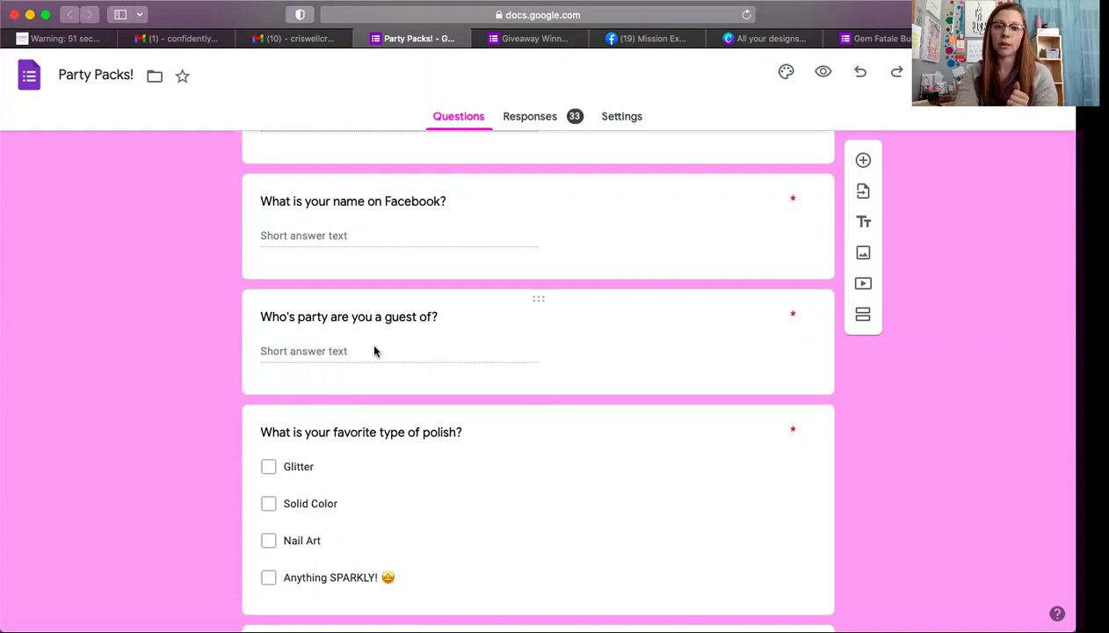
scroll(375, 351, "down", 1)
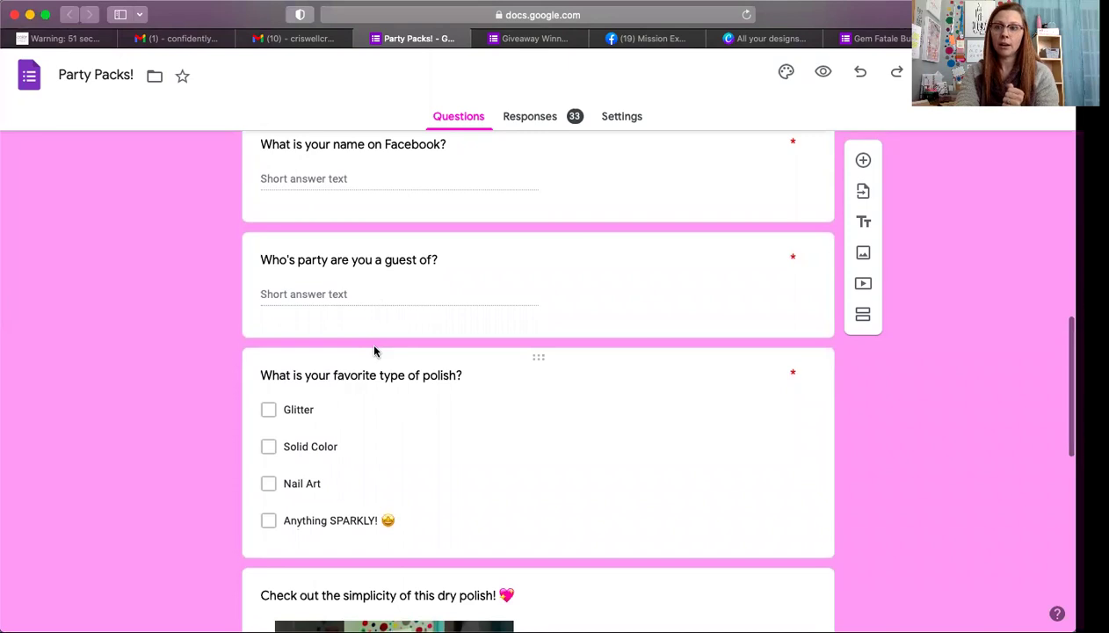
scroll(374, 350, "down", 1)
scroll(375, 348, "down", 2)
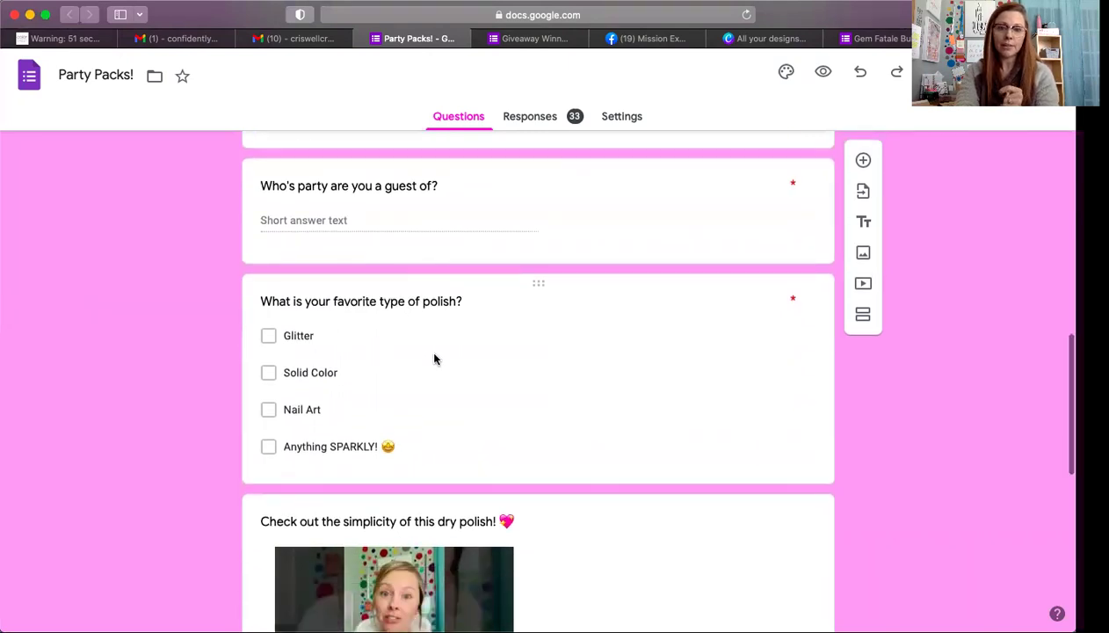
scroll(434, 359, "down", 1)
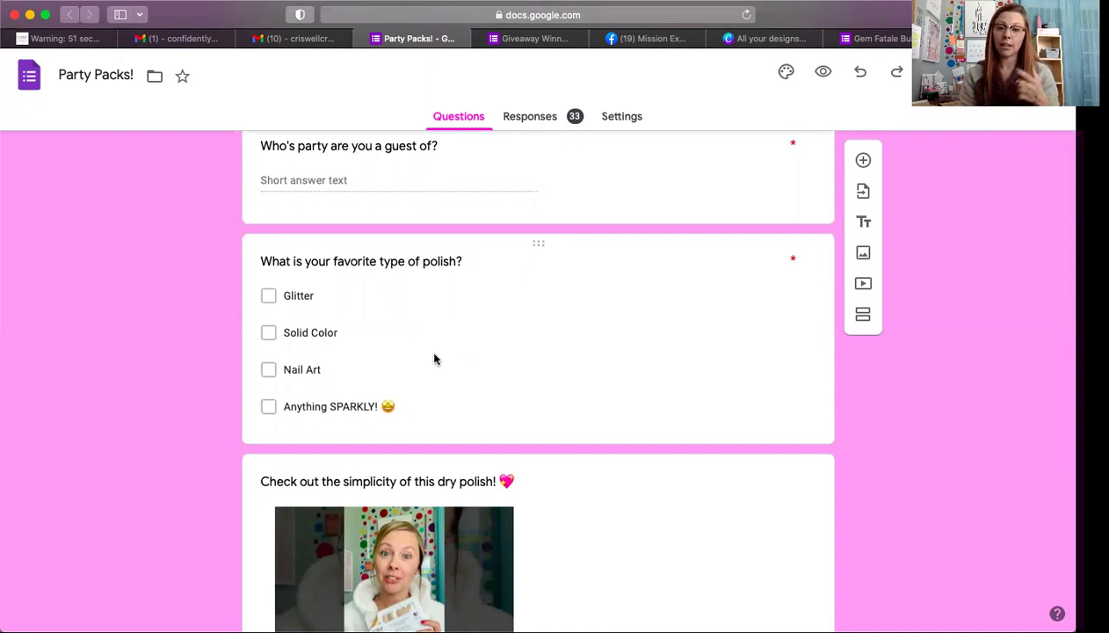
scroll(434, 358, "down", 5)
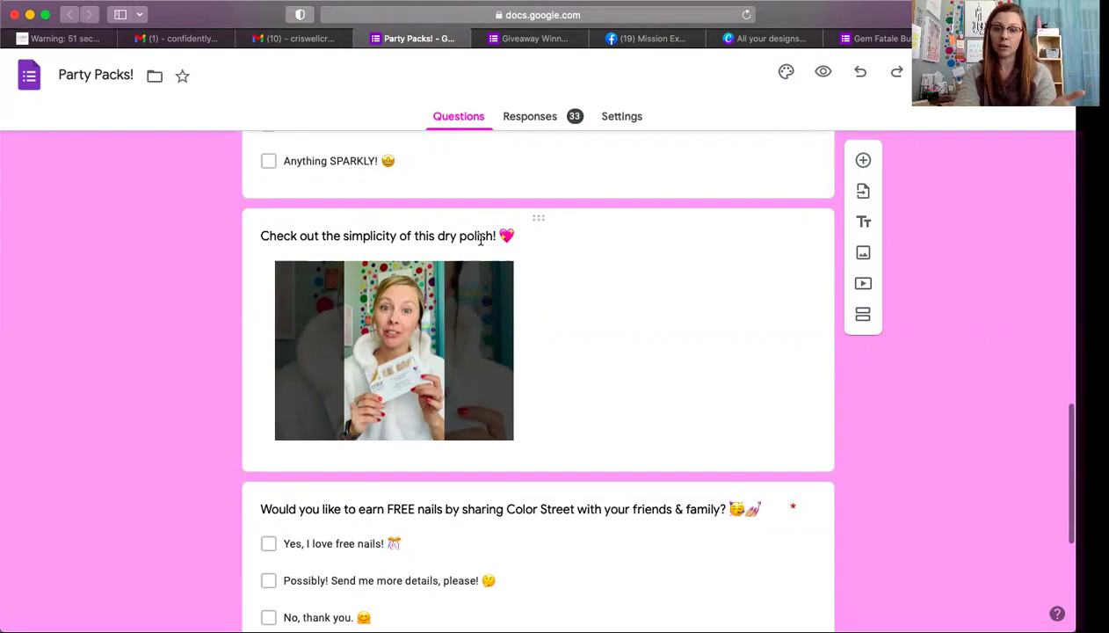
scroll(481, 243, "down", 5)
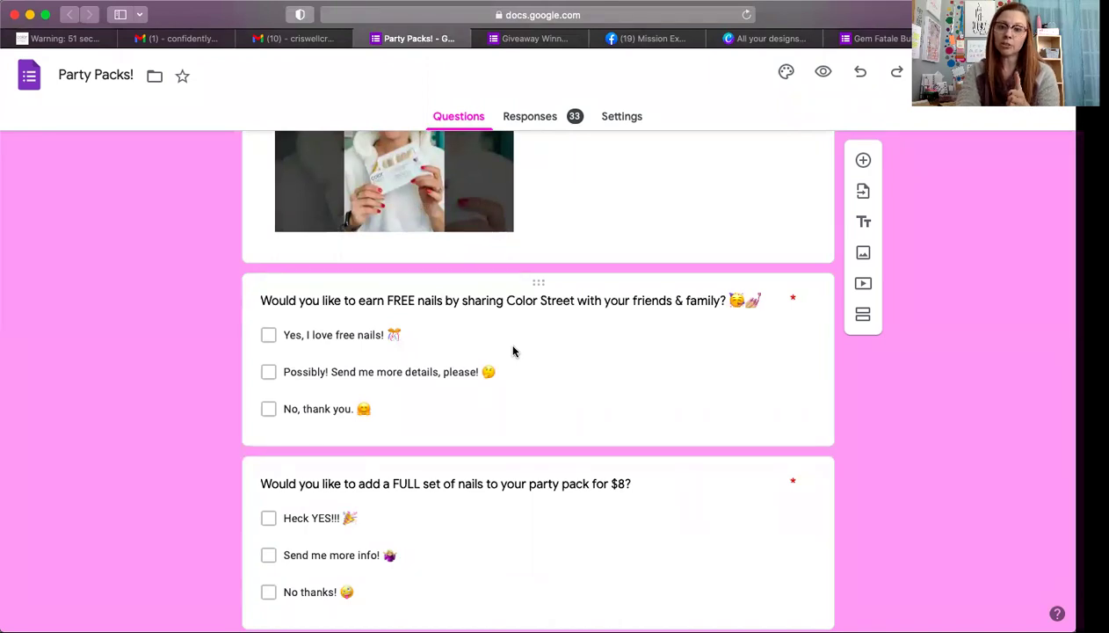
scroll(514, 352, "down", 1)
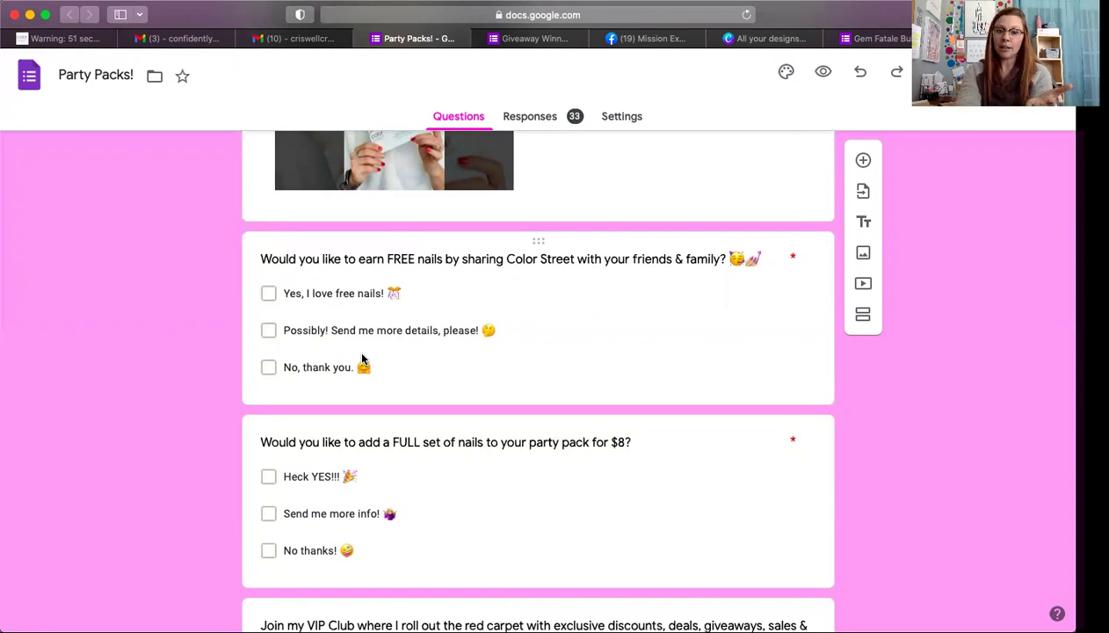
scroll(362, 359, "down", 3)
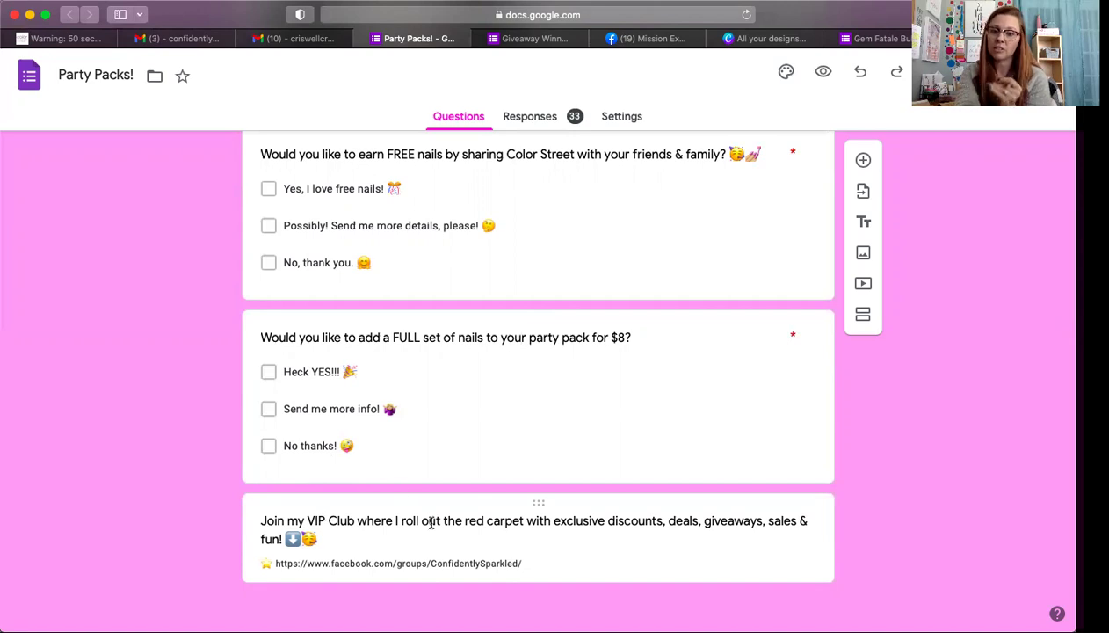
- Bring up the Giveaway Winners form with its VIP Club Winners banner and date and name questions
scroll(431, 524, "down", 2)
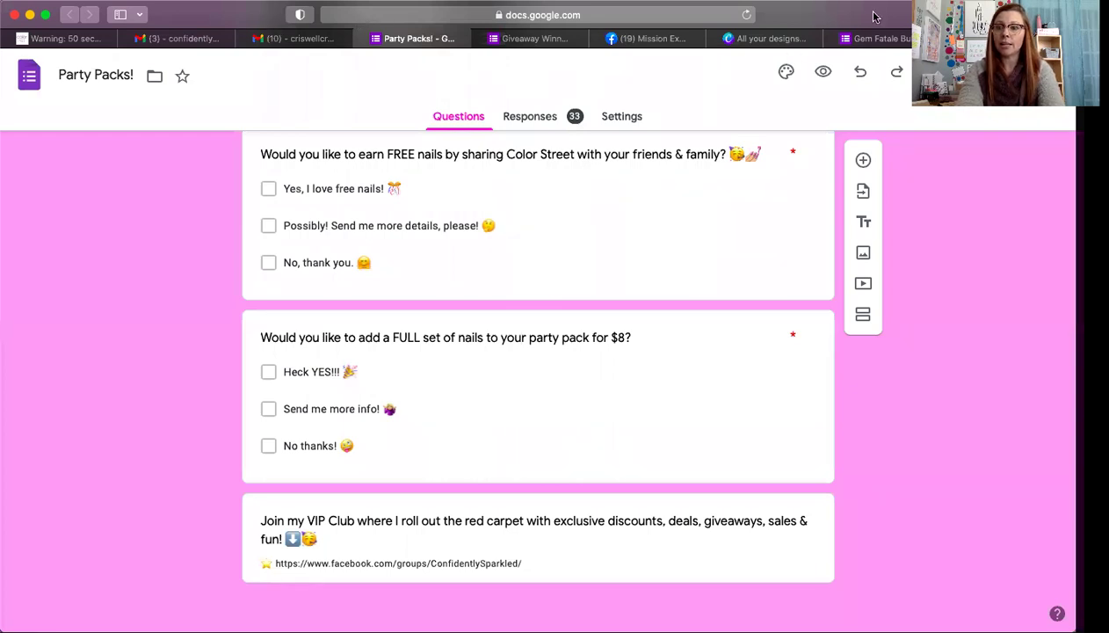
left_click(531, 38)
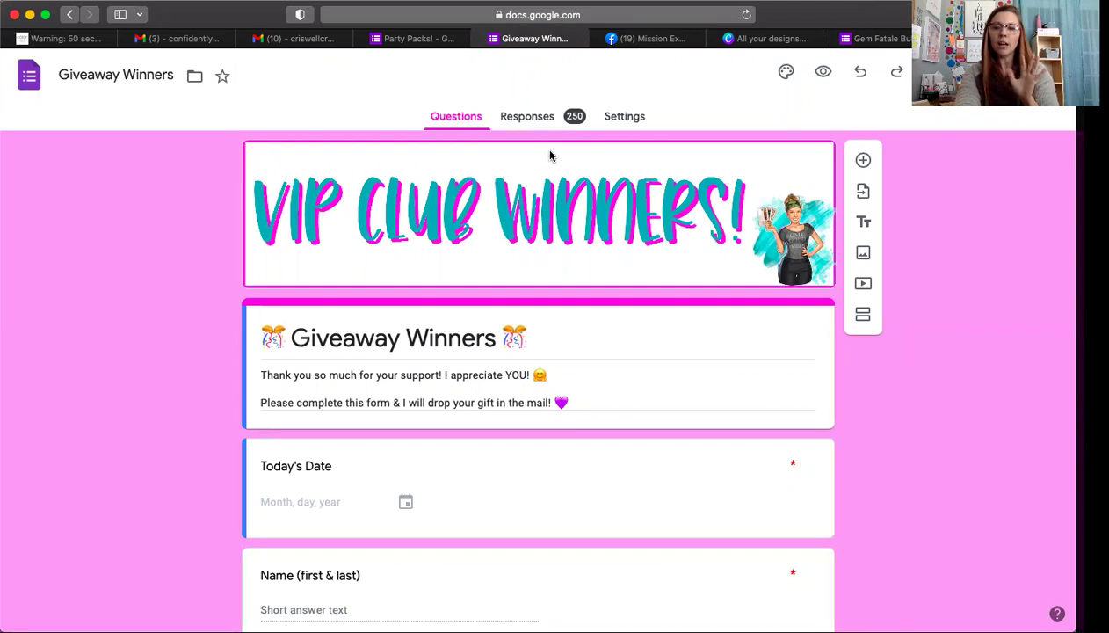
scroll(434, 376, "down", 3)
scroll(435, 375, "down", 1)
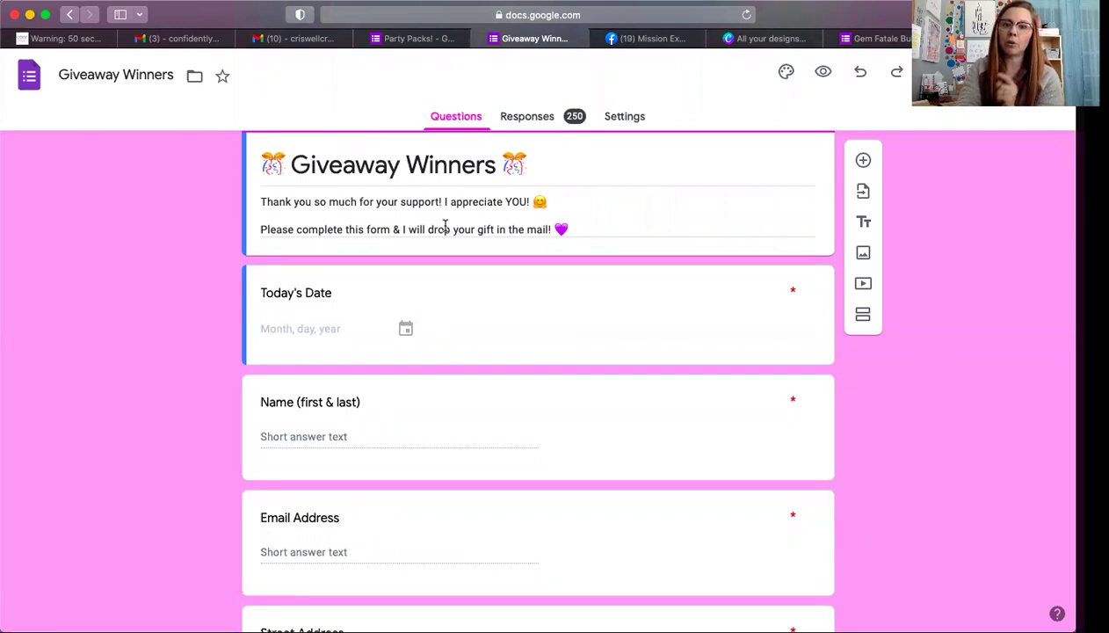
scroll(445, 227, "down", 3)
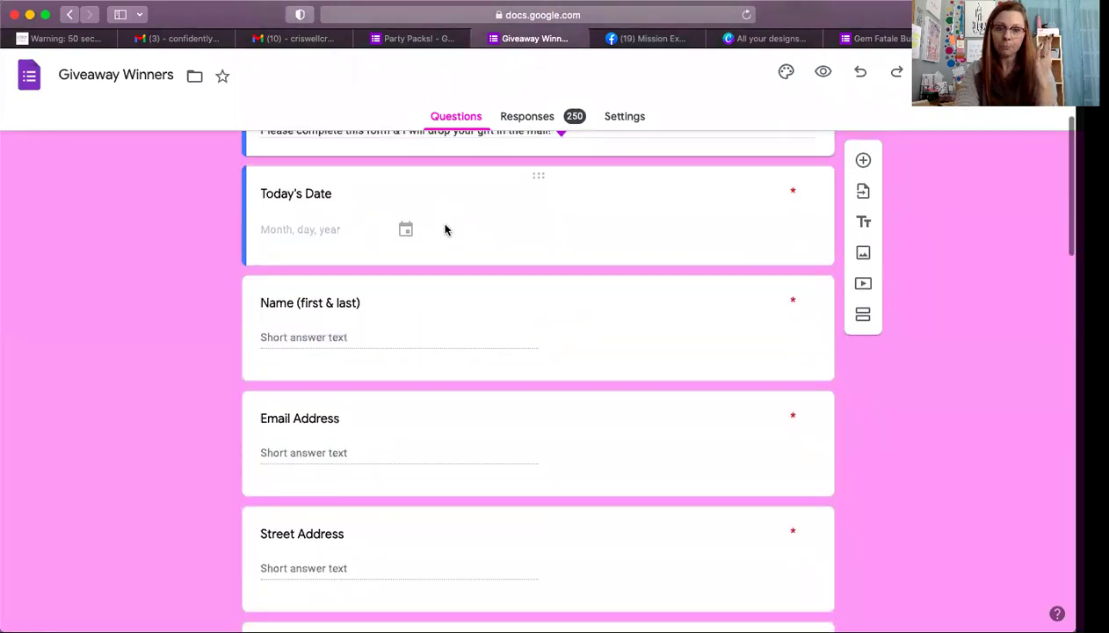
scroll(445, 230, "down", 10)
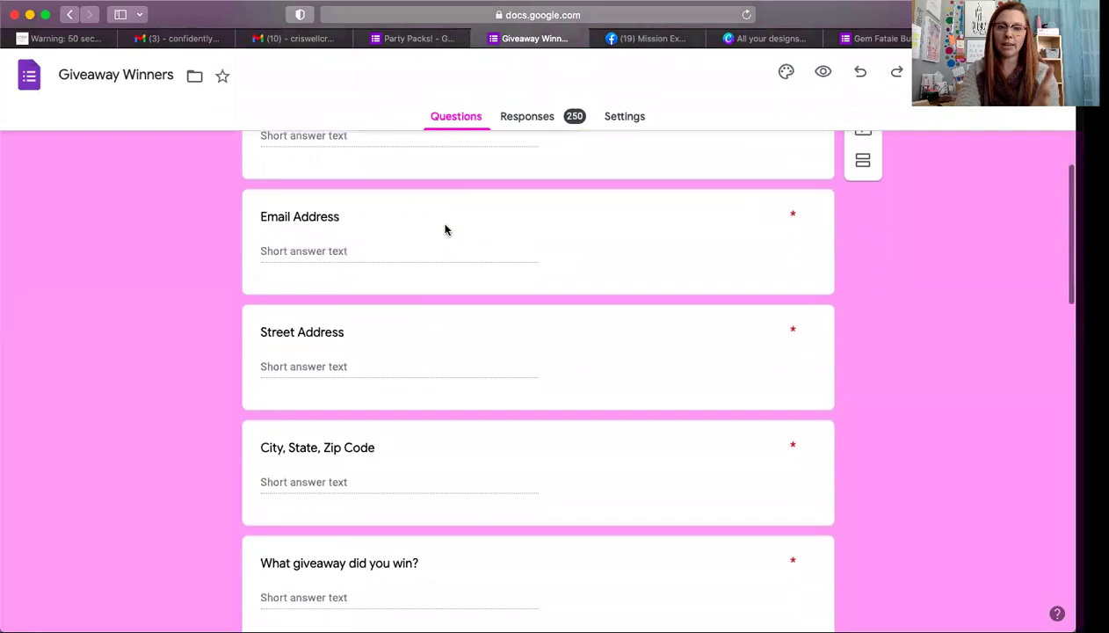
scroll(444, 229, "down", 4)
scroll(445, 229, "down", 3)
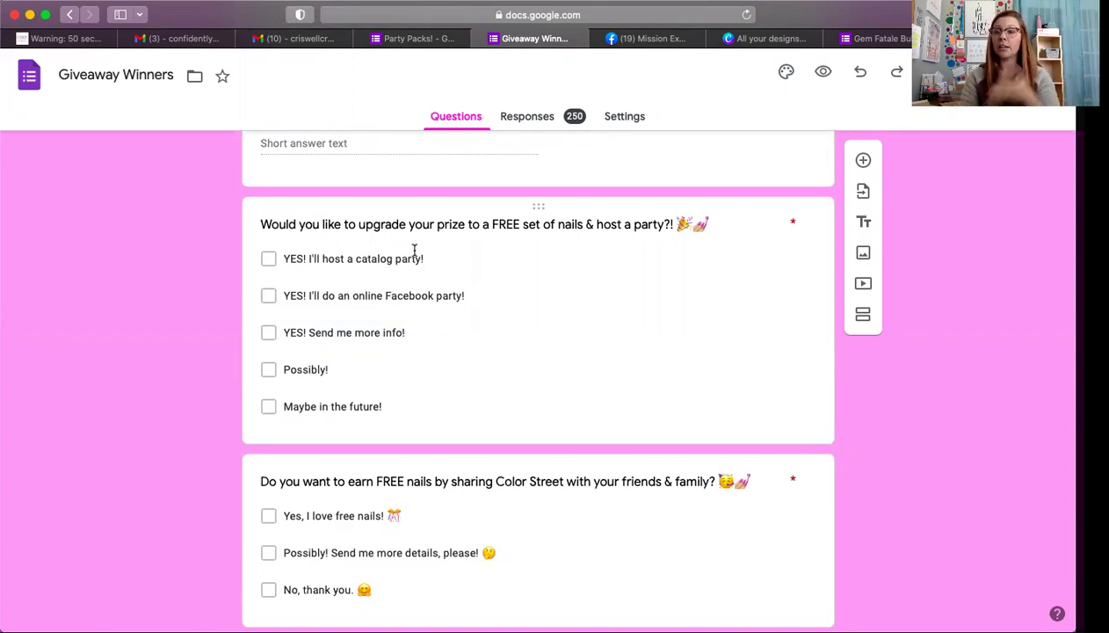
scroll(414, 251, "down", 5)
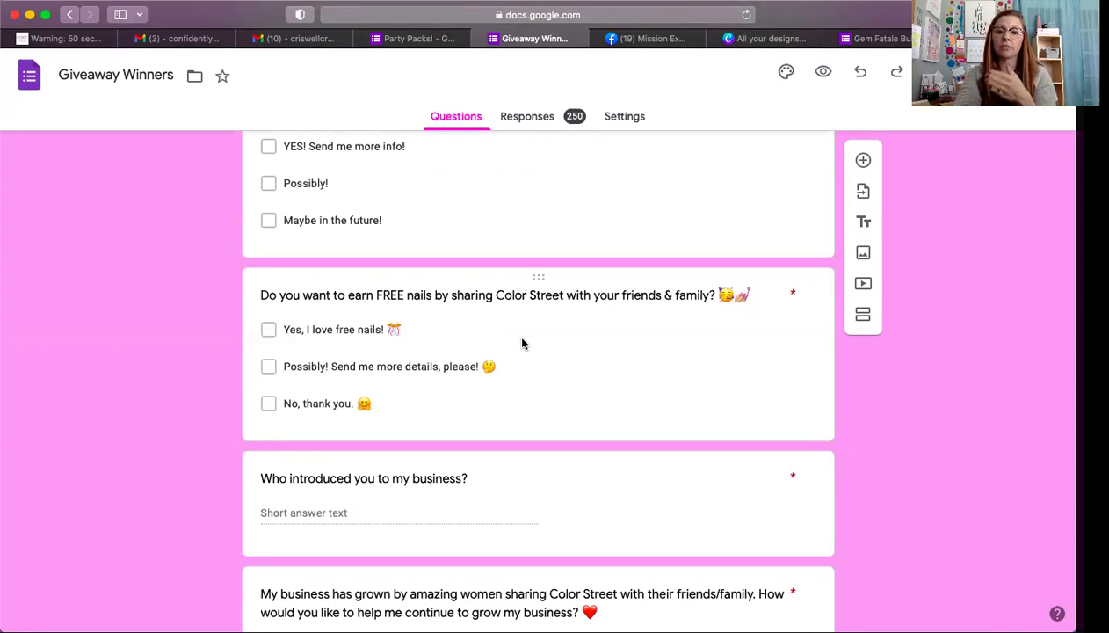
scroll(522, 343, "down", 3)
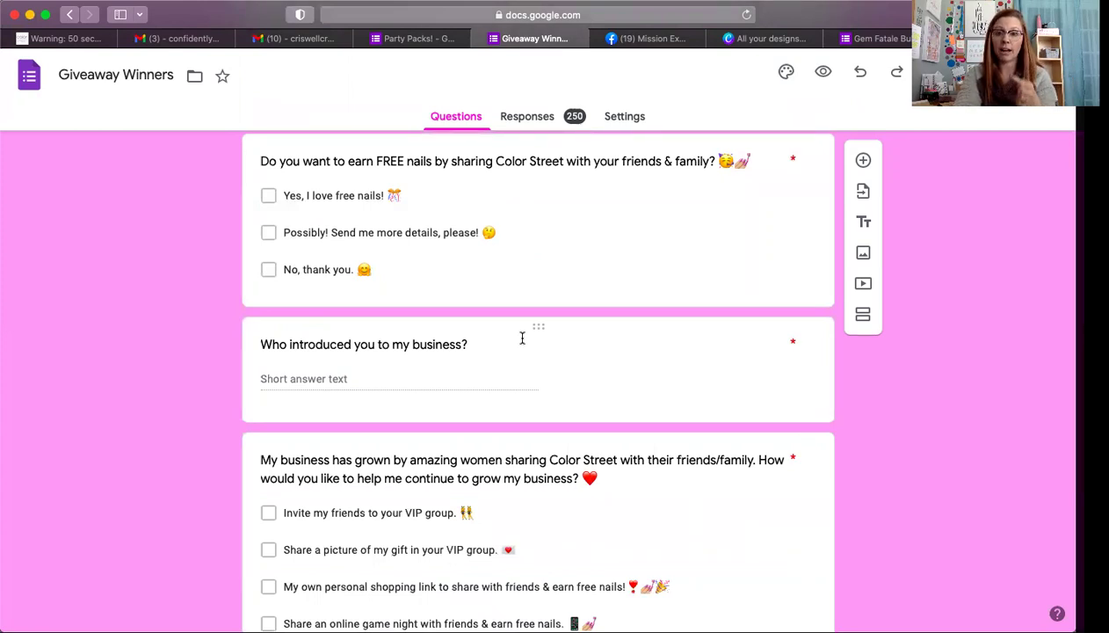
scroll(522, 338, "down", 2)
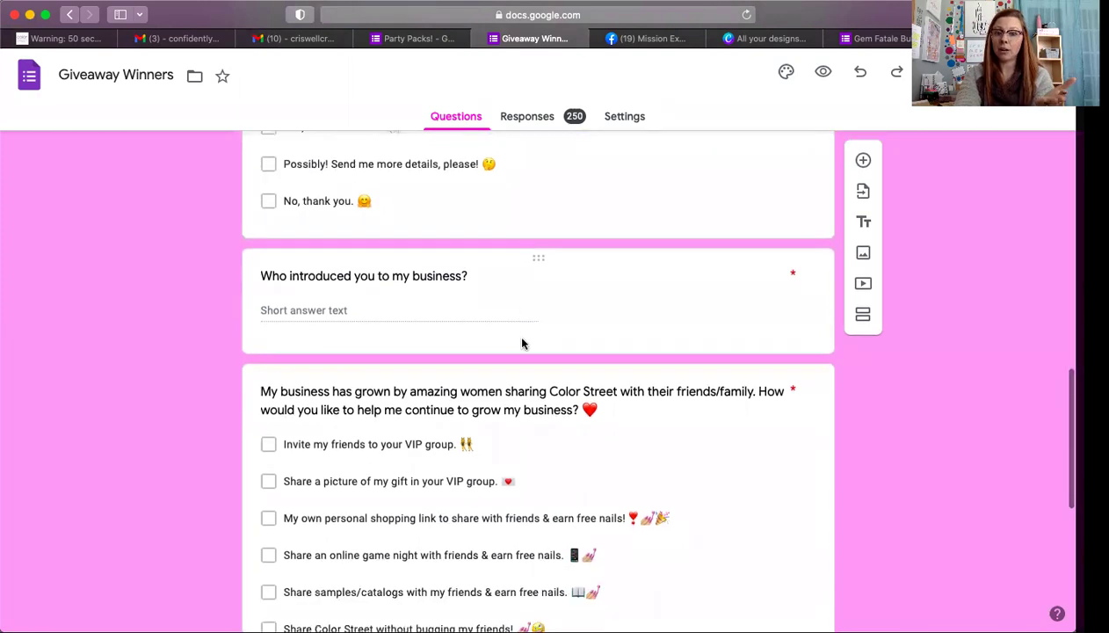
scroll(522, 343, "down", 2)
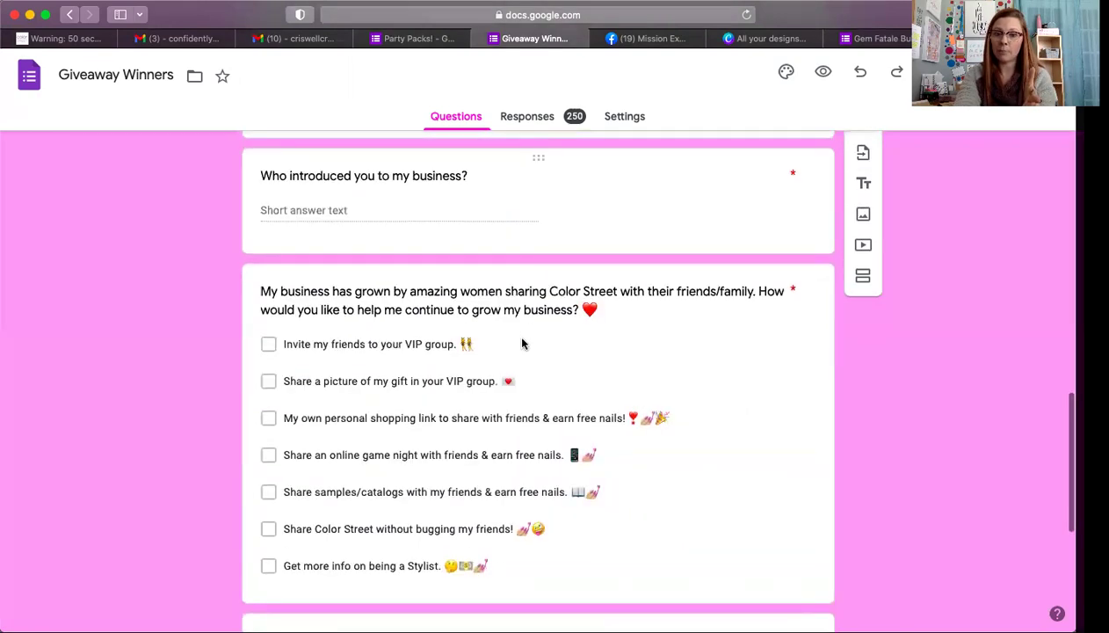
scroll(522, 341, "down", 1)
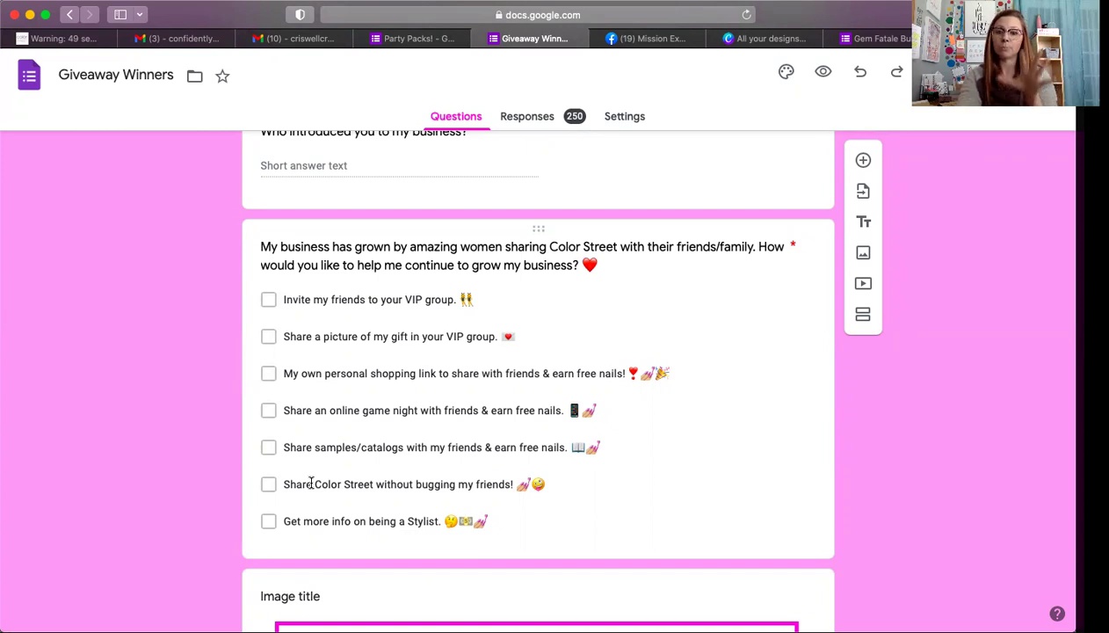
scroll(312, 482, "down", 1)
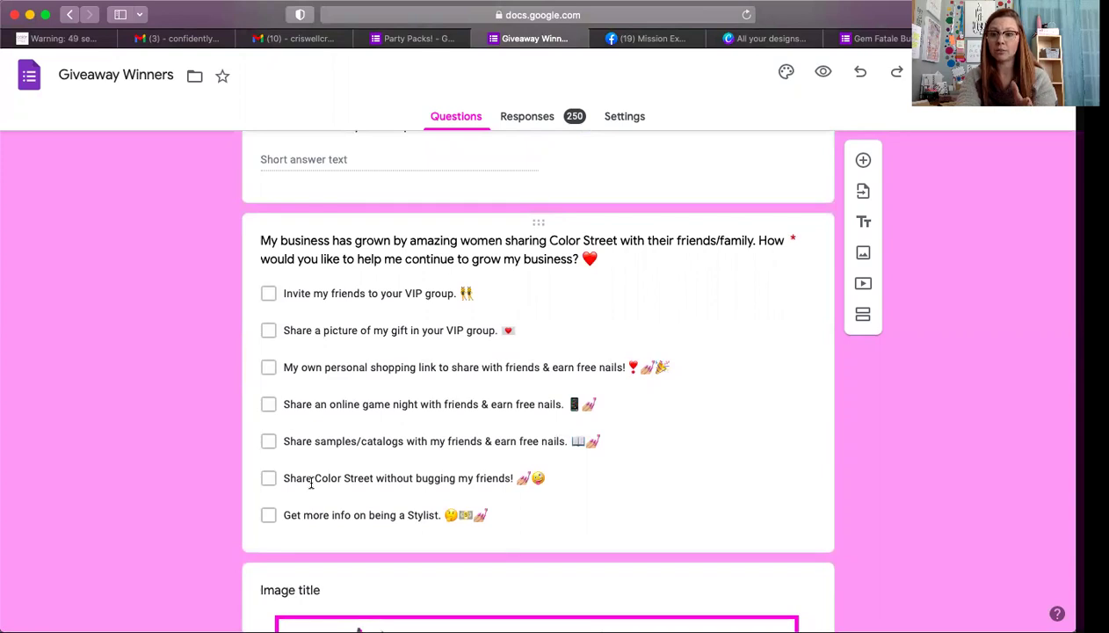
scroll(311, 482, "down", 1)
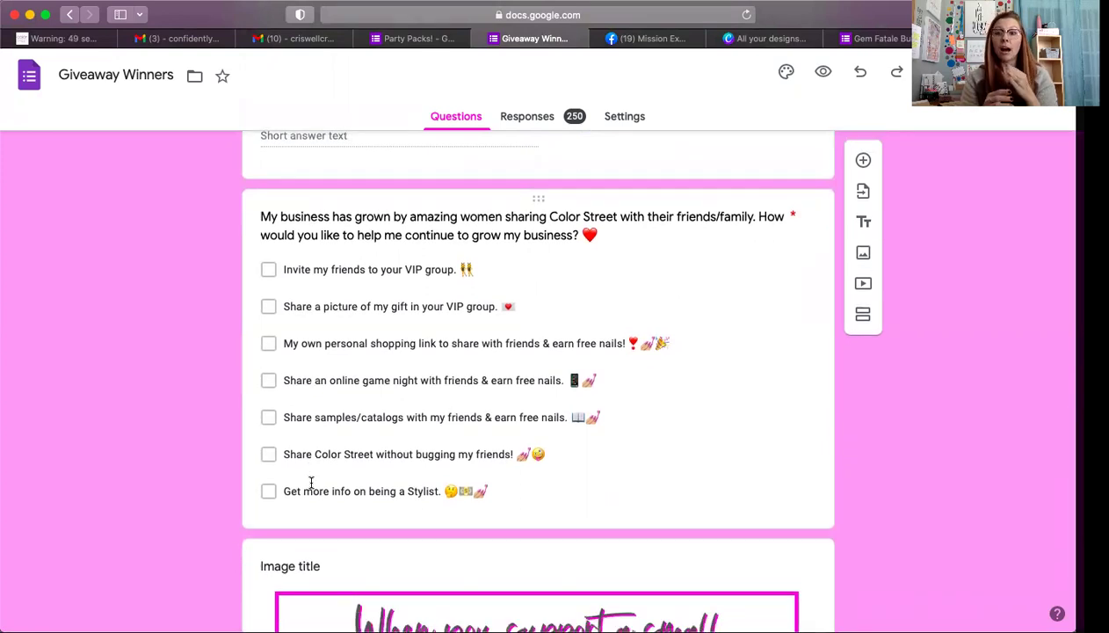
scroll(311, 483, "down", 8)
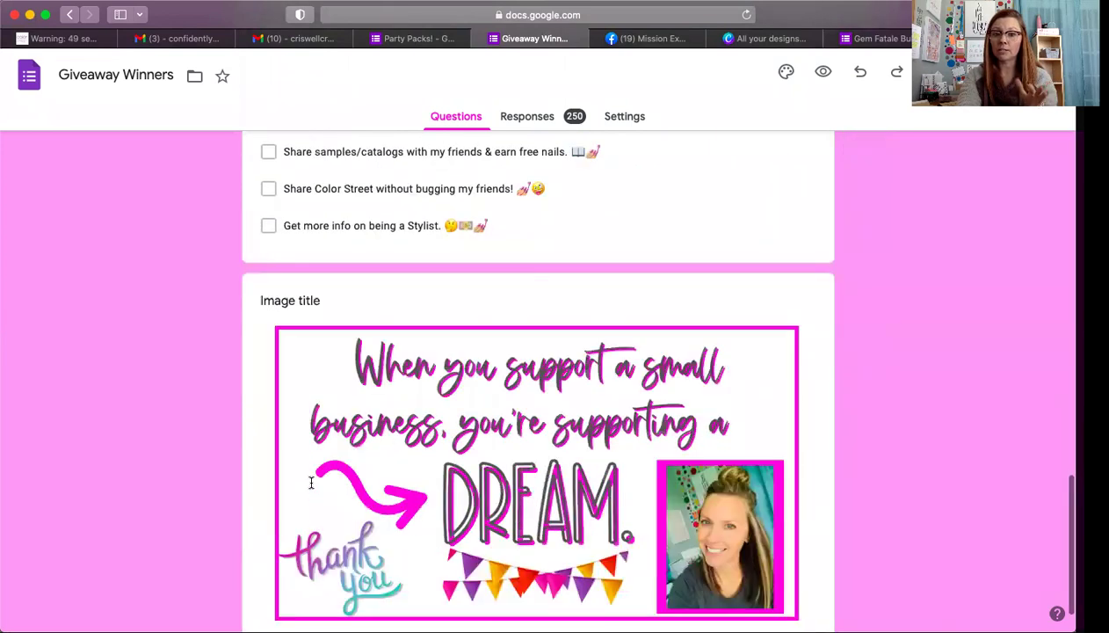